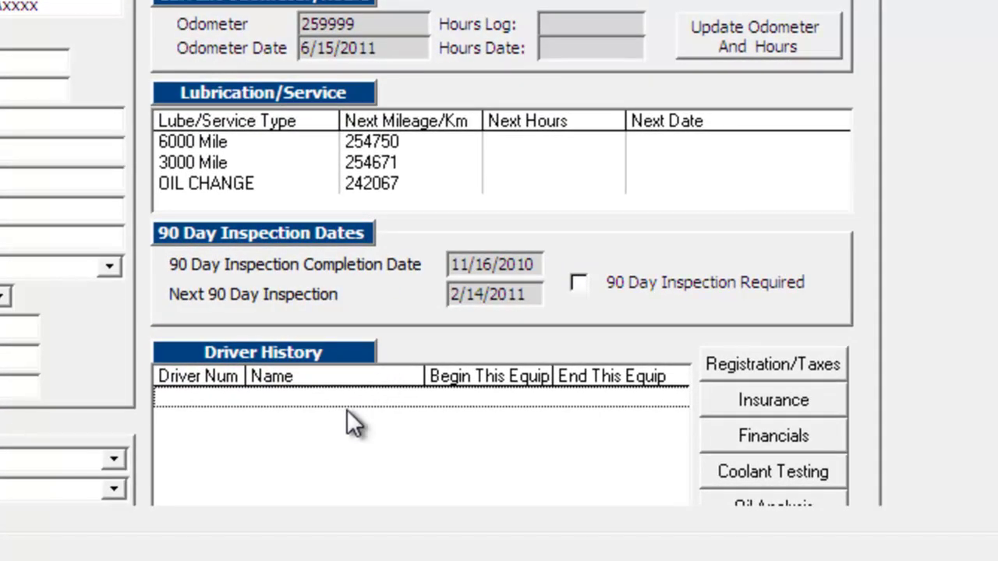
Open the driver link dialog for Equip Num 104 and find the Driver Number list empty
double_click(345, 424)
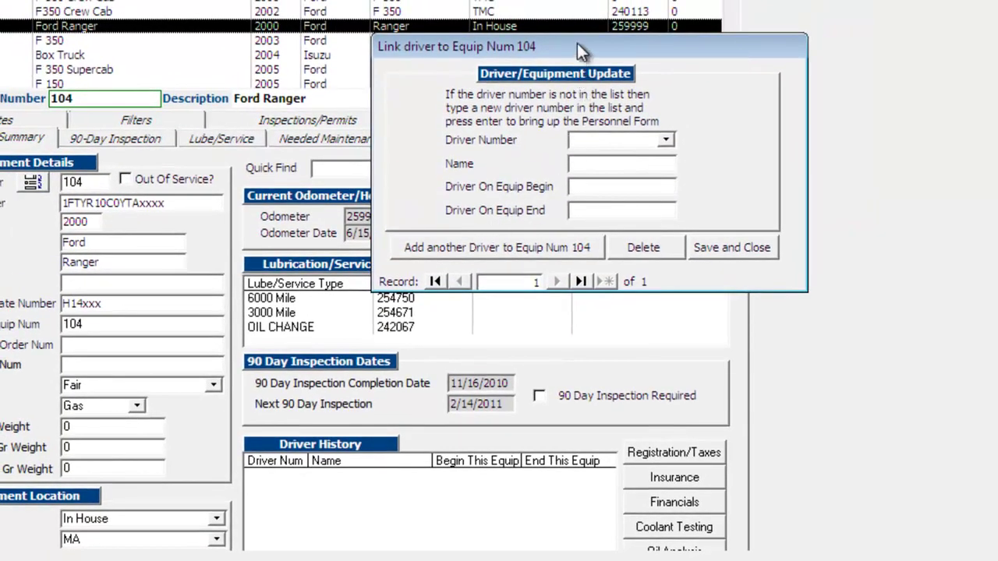
left_click_drag(577, 45, 539, 45)
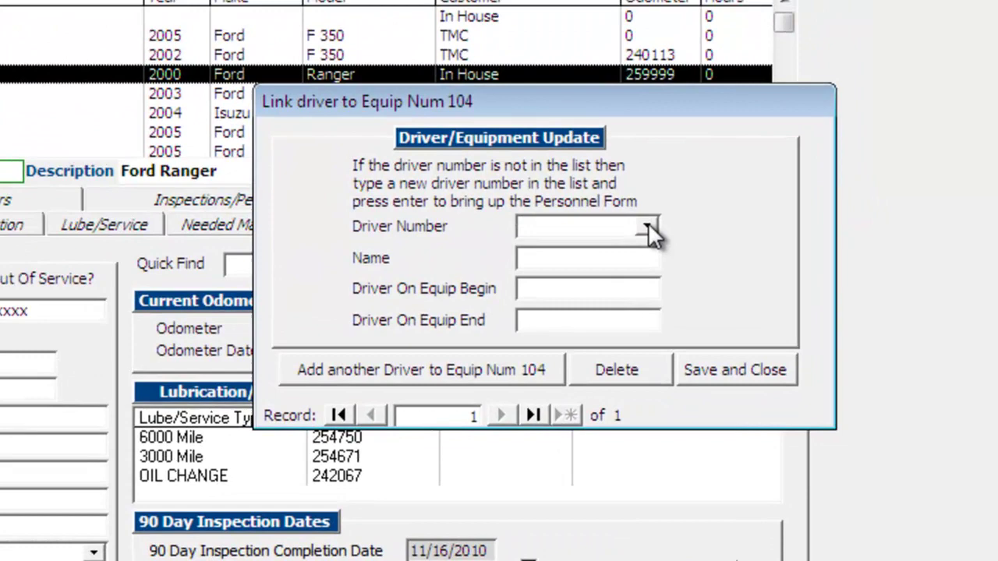
left_click(629, 141)
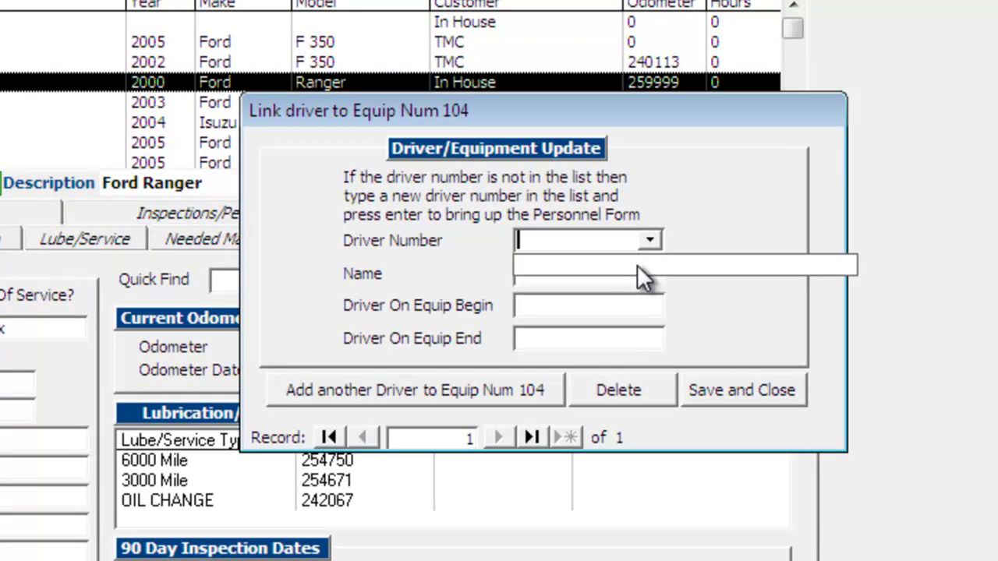
left_click(669, 187)
left_click(644, 242)
left_click(667, 189)
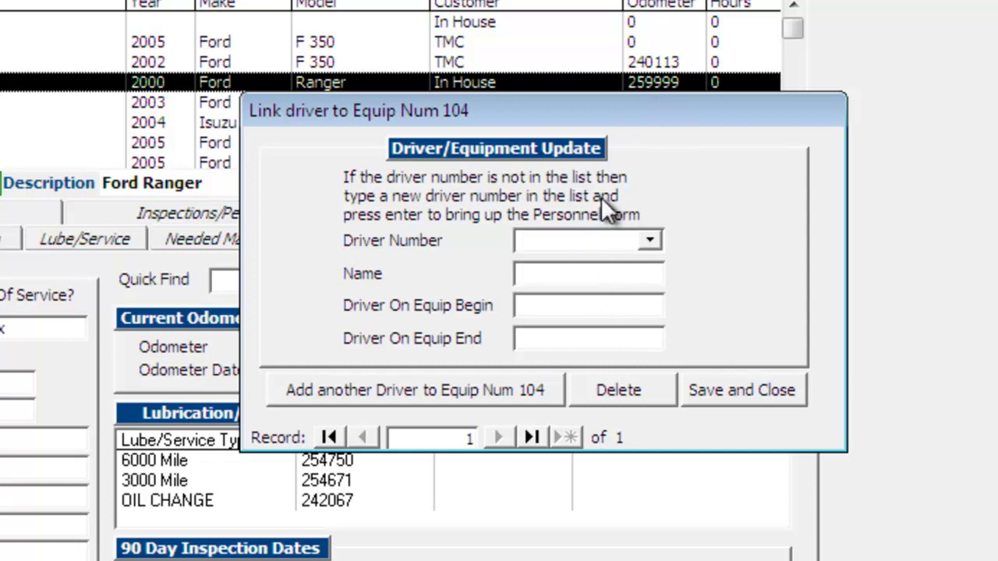
Drop the empty driver link and retype the first employee as Driver instead of FleetTechnician
left_click(723, 390)
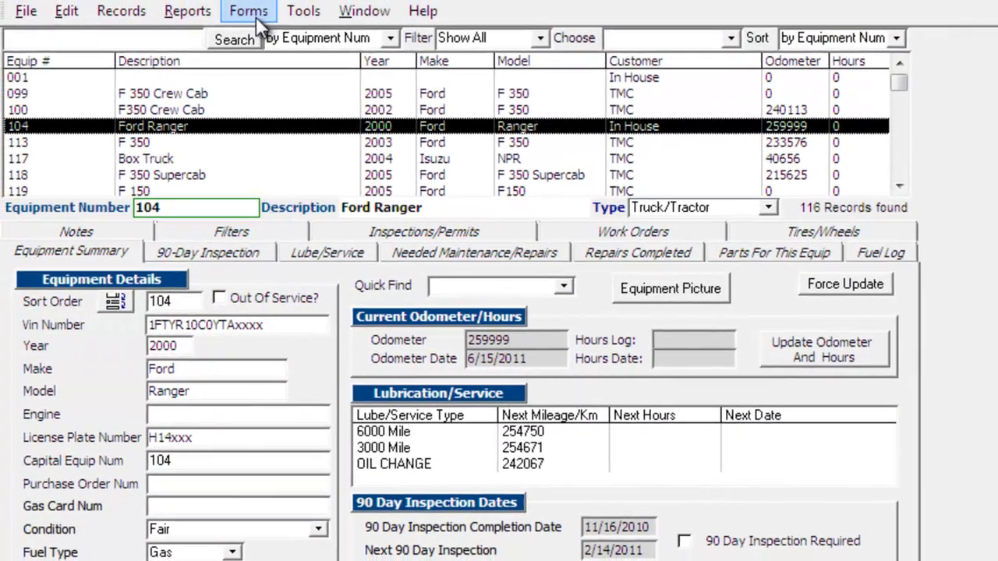
left_click(255, 16)
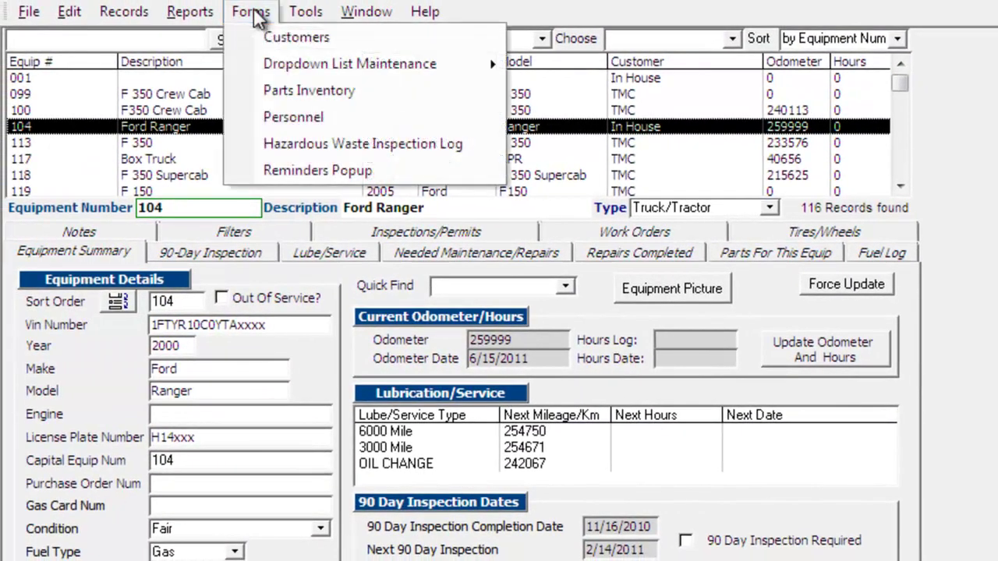
left_click(293, 117)
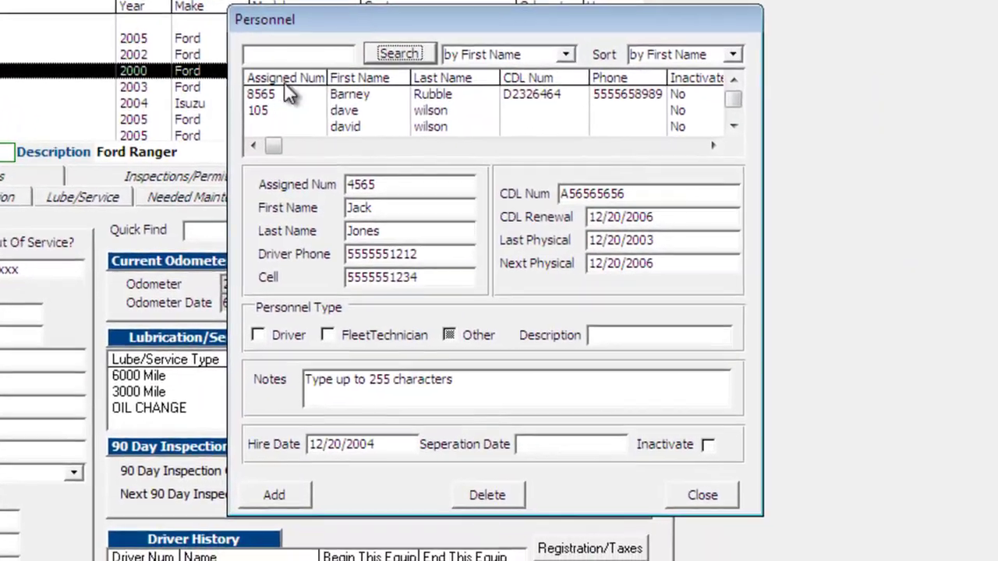
left_click(600, 149)
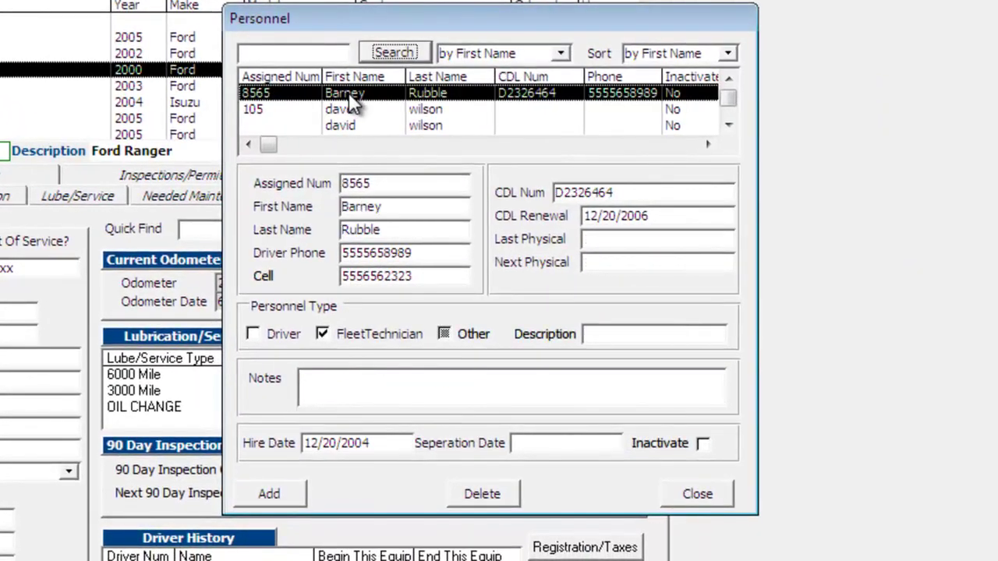
left_click(252, 333)
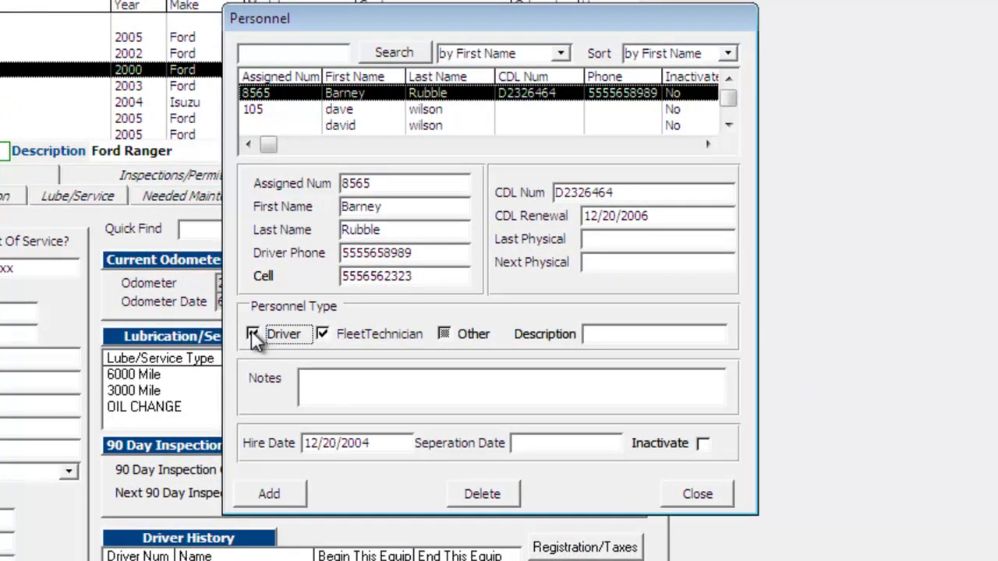
left_click(323, 334)
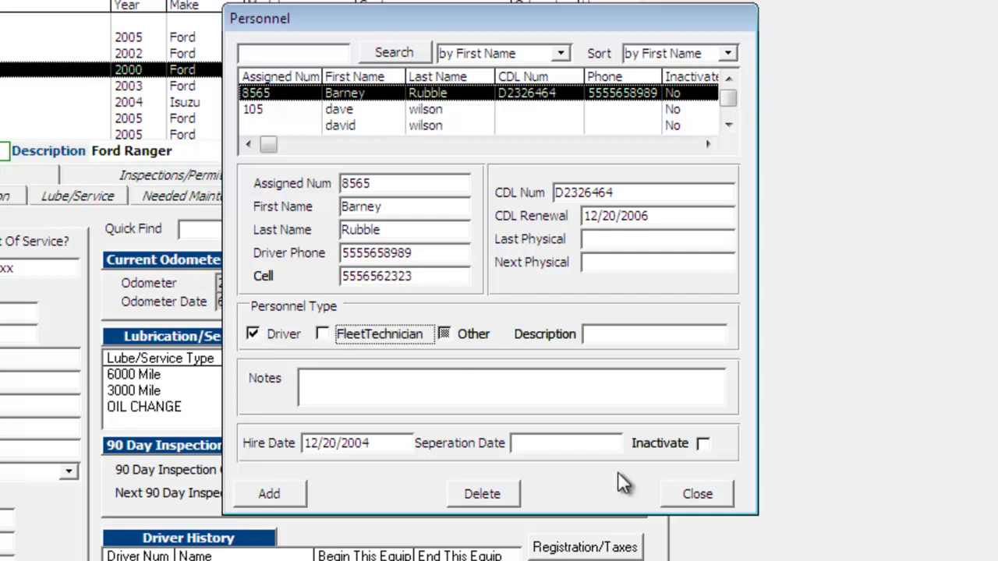
left_click(698, 495)
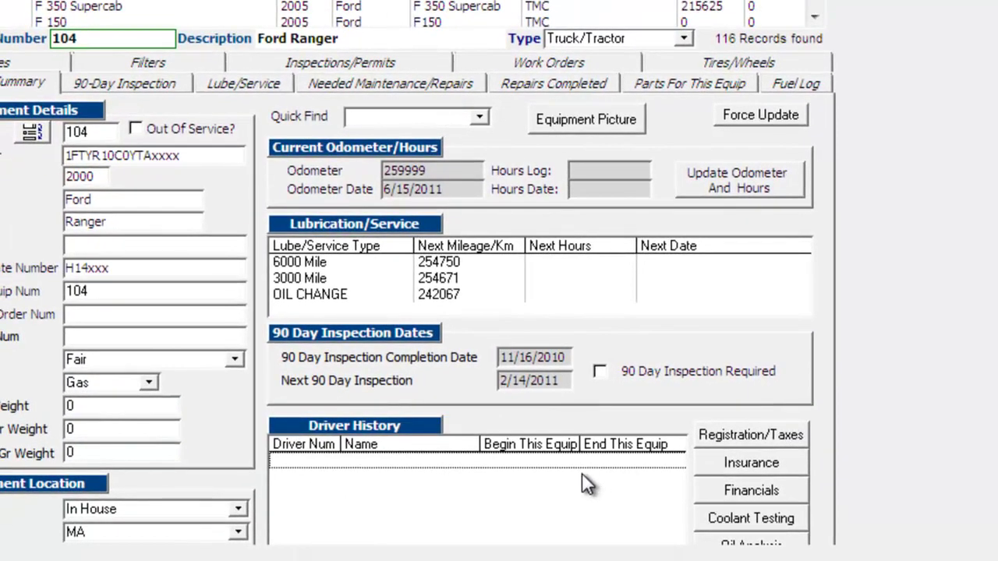
Link the newly available driver to Ford Ranger 104 starting 07-01-2011, with no end date
double_click(581, 472)
left_click(742, 88)
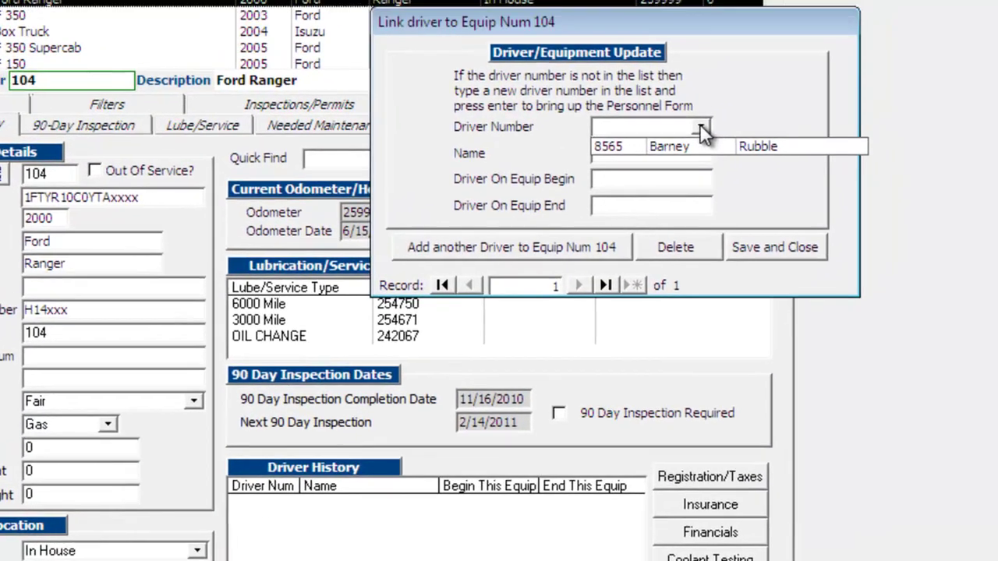
left_click(739, 101)
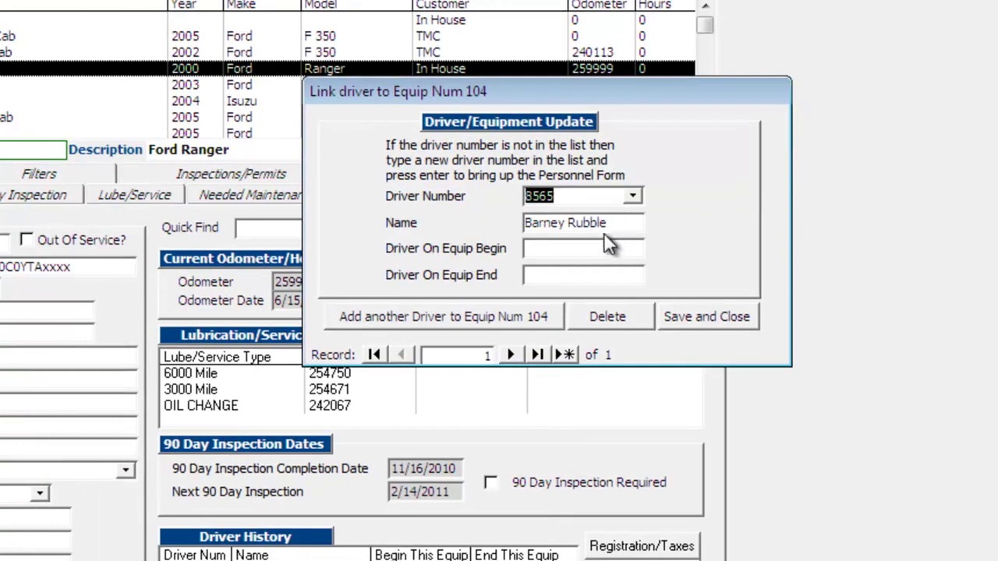
left_click(590, 248)
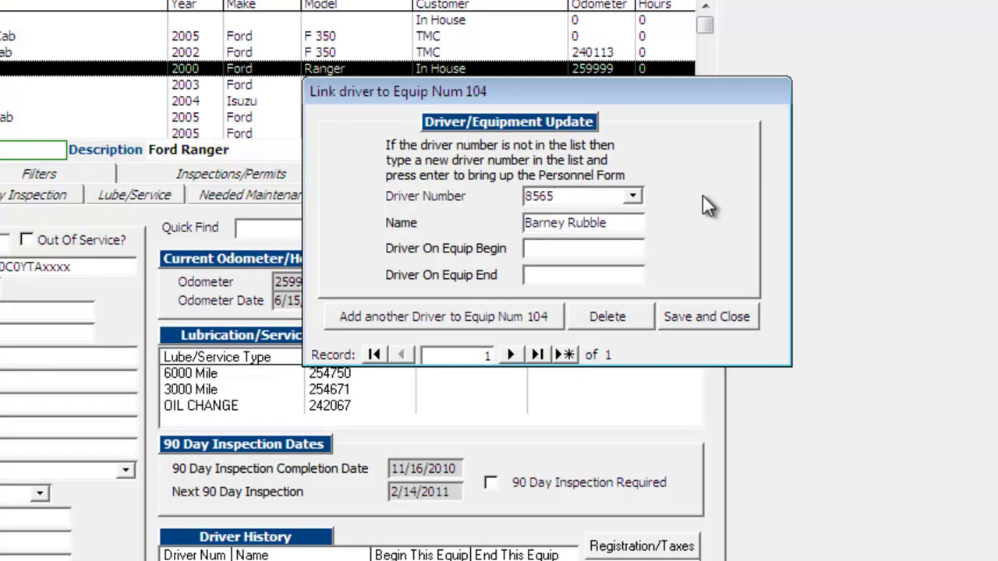
type("07-01-2011")
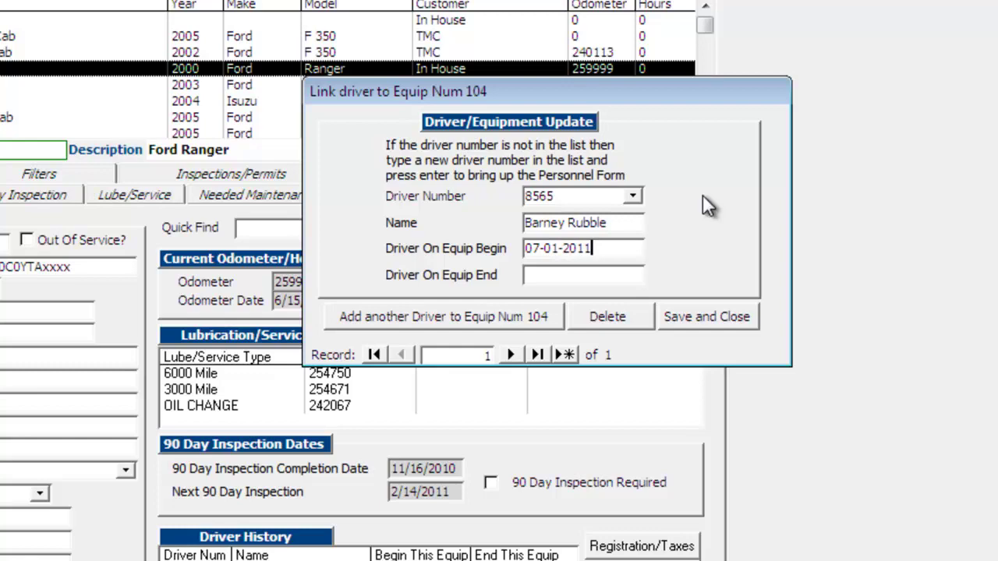
key("Tab")
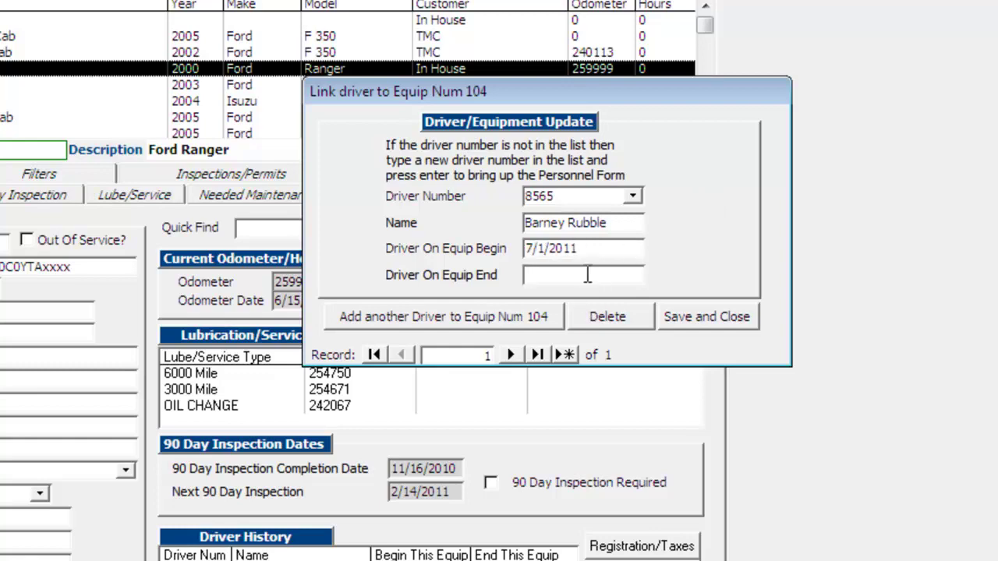
left_click(679, 316)
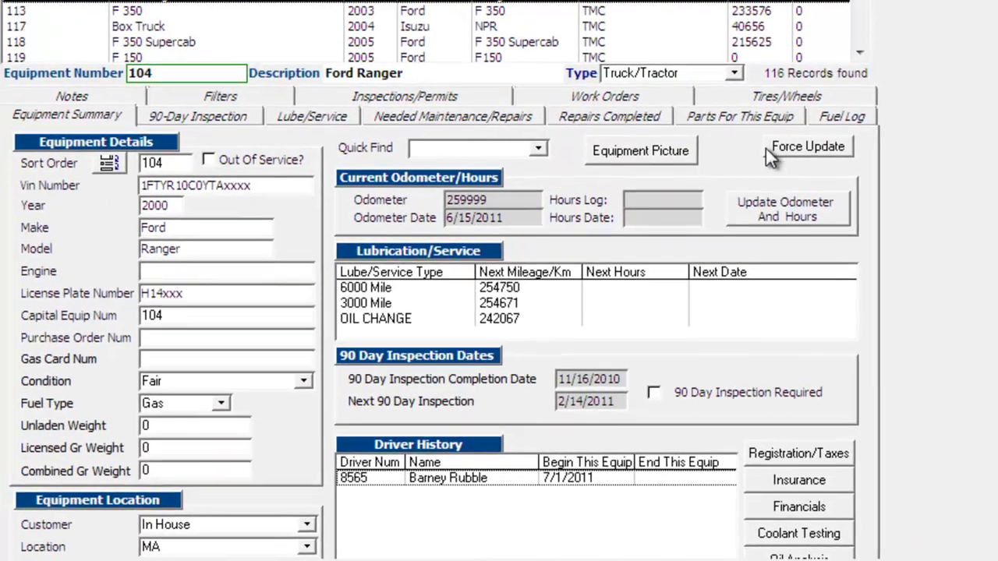
Open work order 299 from Ford Ranger 104's work orders and start a new labor line
left_click(654, 101)
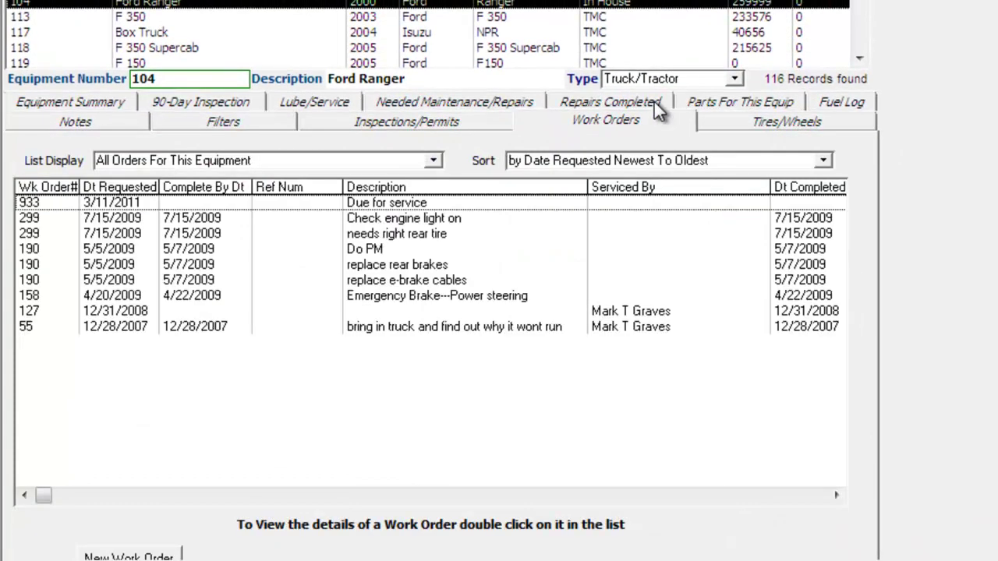
double_click(431, 232)
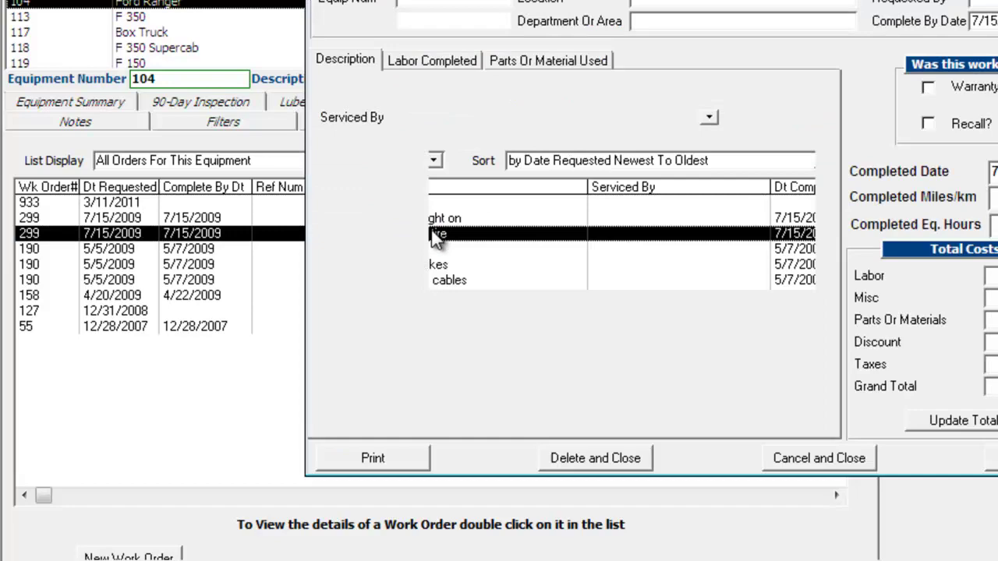
left_click(455, 60)
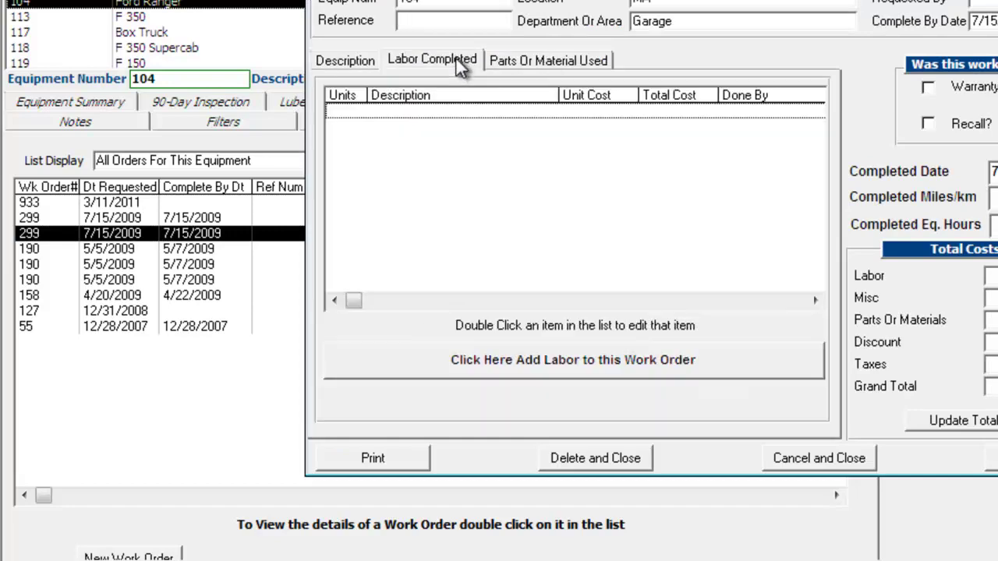
left_click(527, 360)
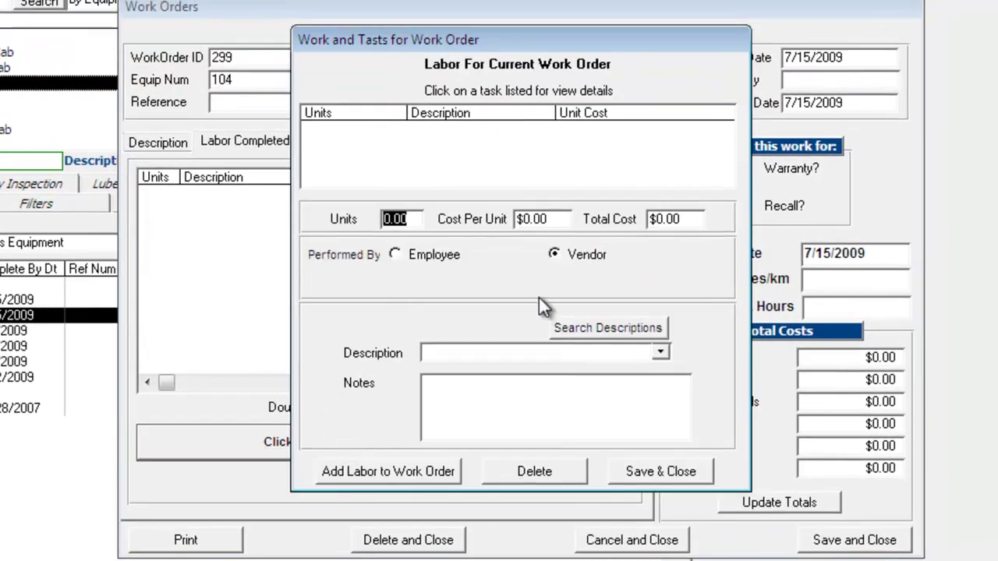
Set the labor as employee-performed, find no employees listed, and close work order 299 unsaved
left_click(418, 245)
left_click(402, 254)
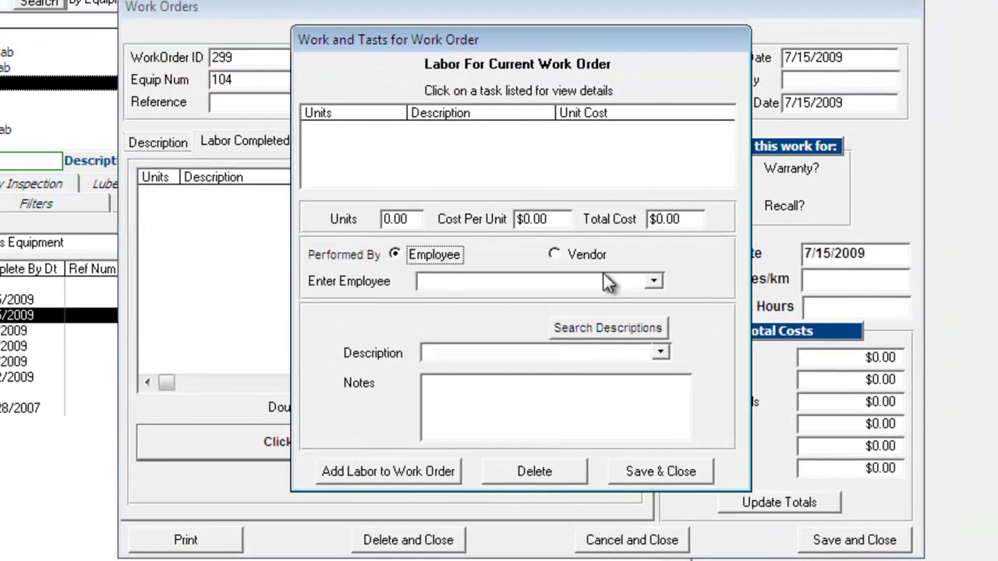
left_click(654, 284)
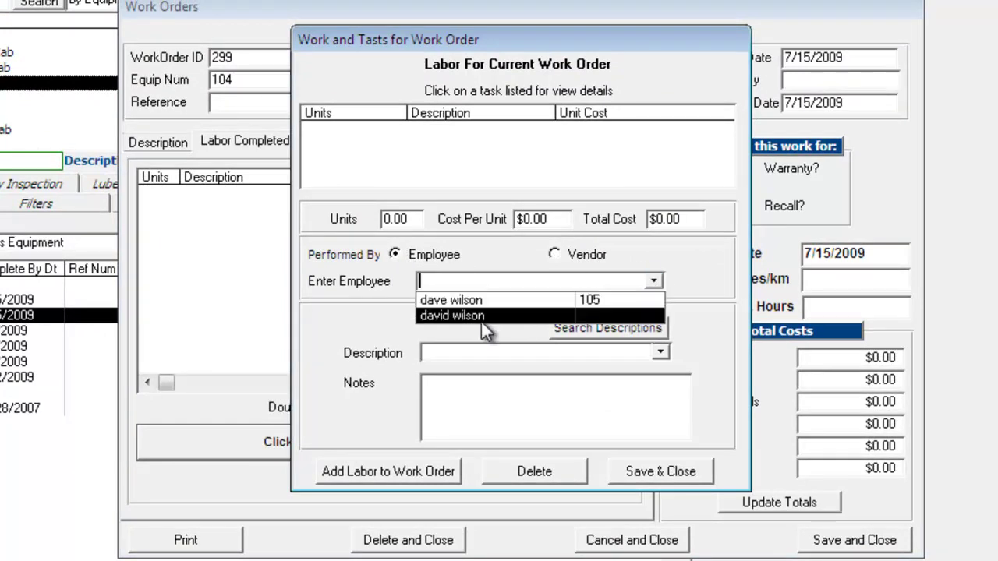
left_click(485, 248)
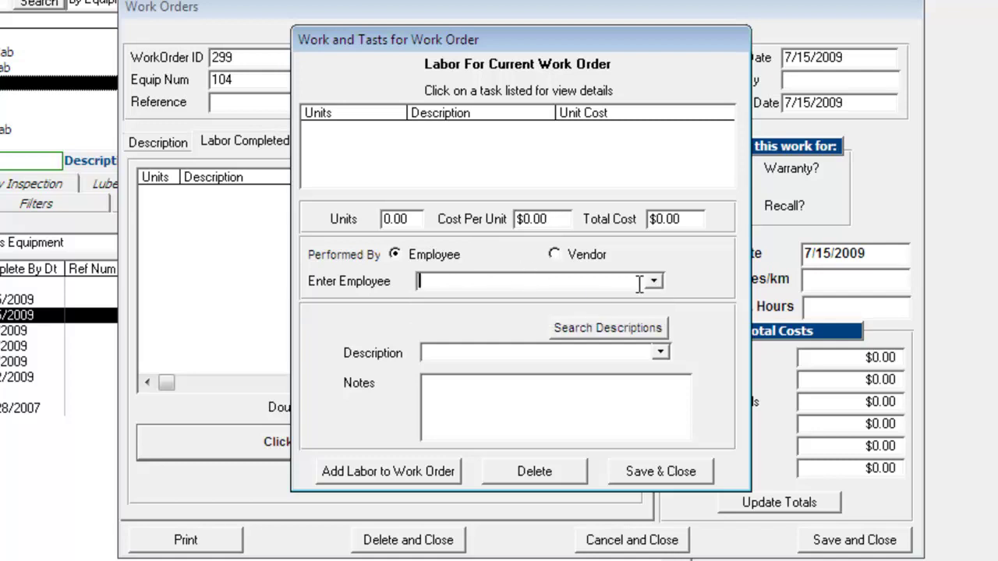
left_click(654, 281)
left_click(510, 262)
left_click_drag(469, 39, 454, 44)
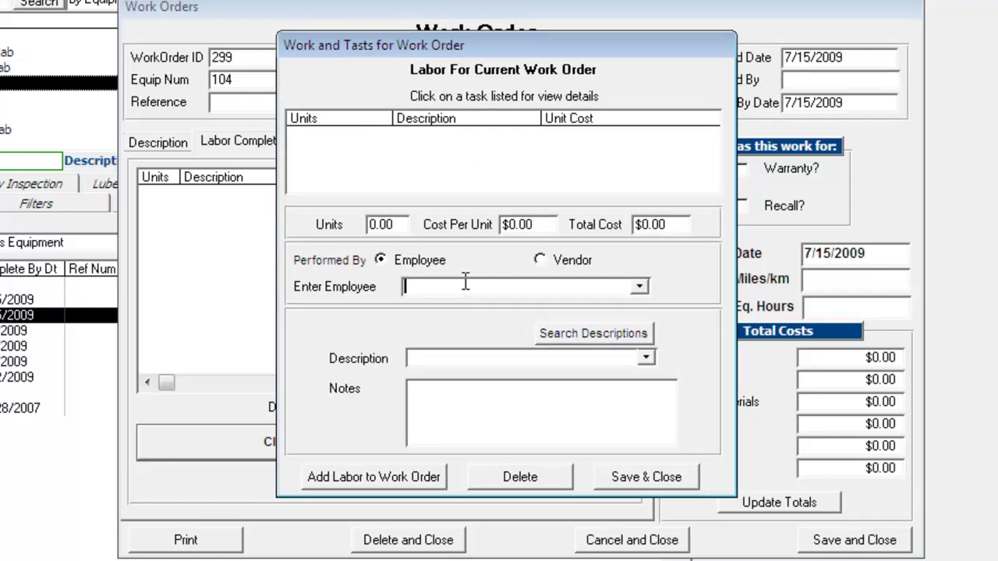
left_click(635, 287)
left_click(636, 287)
left_click(649, 478)
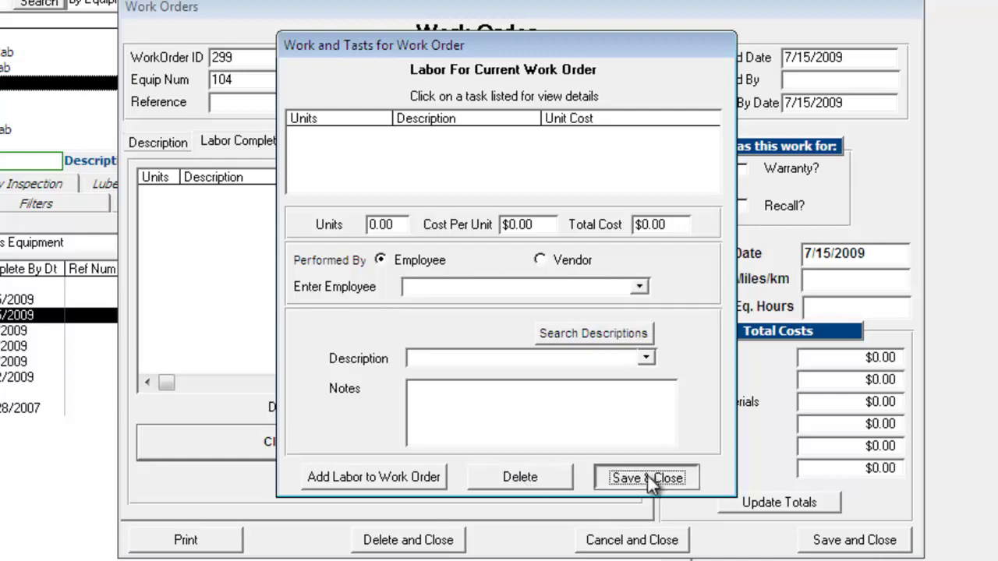
left_click(637, 541)
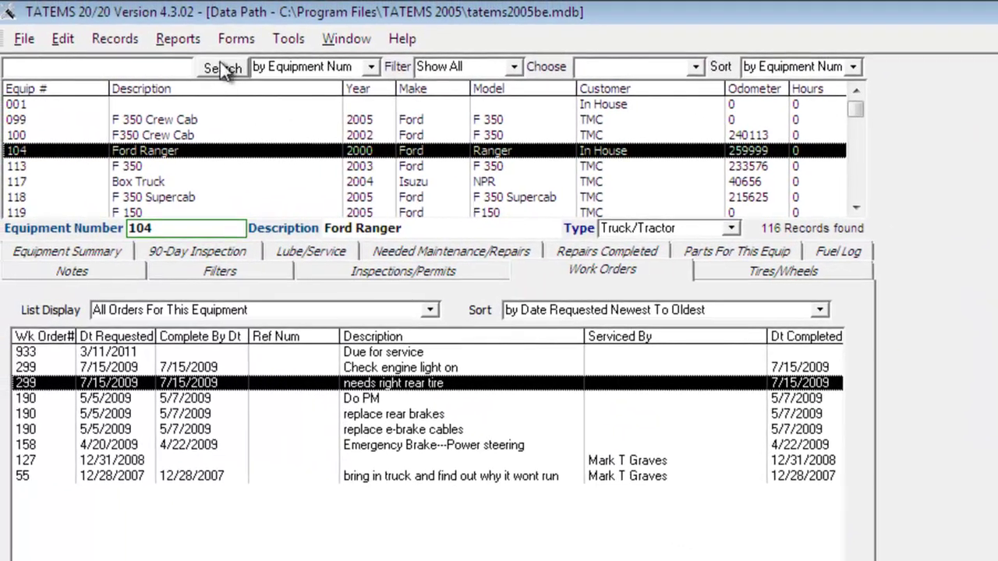
Flag the employee's personnel record as FleetTechnician alongside Other, then close Personnel
left_click(236, 39)
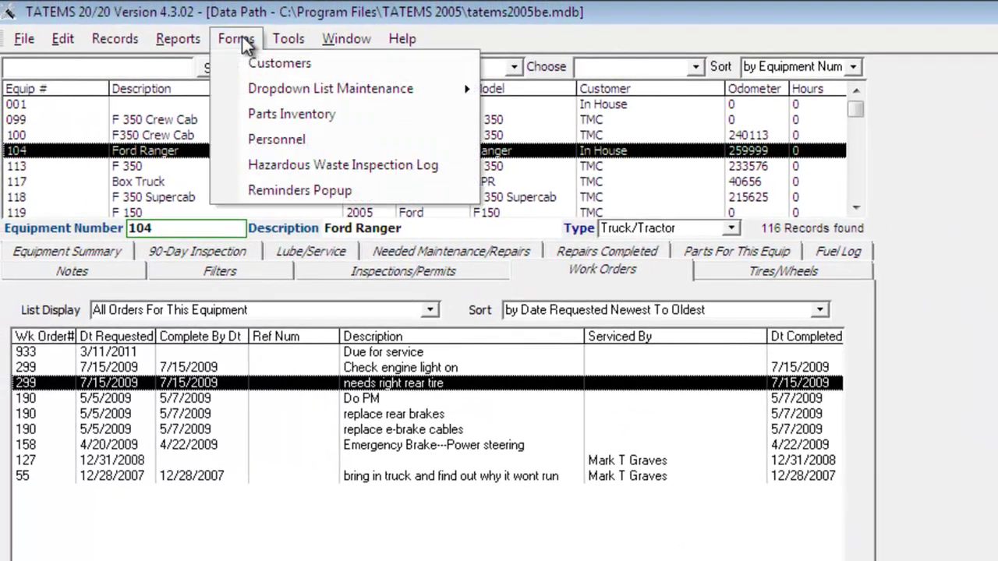
left_click(268, 139)
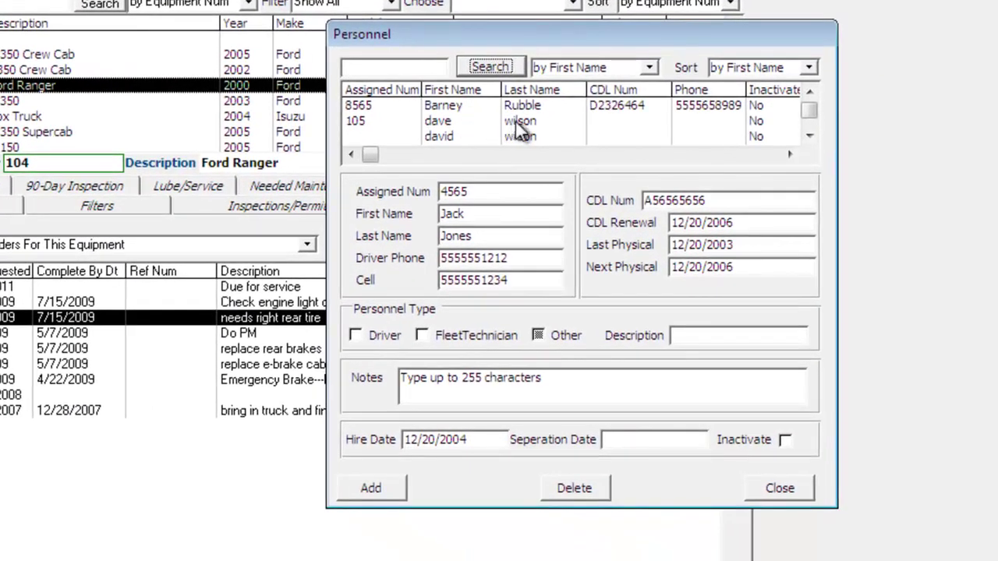
left_click(809, 136)
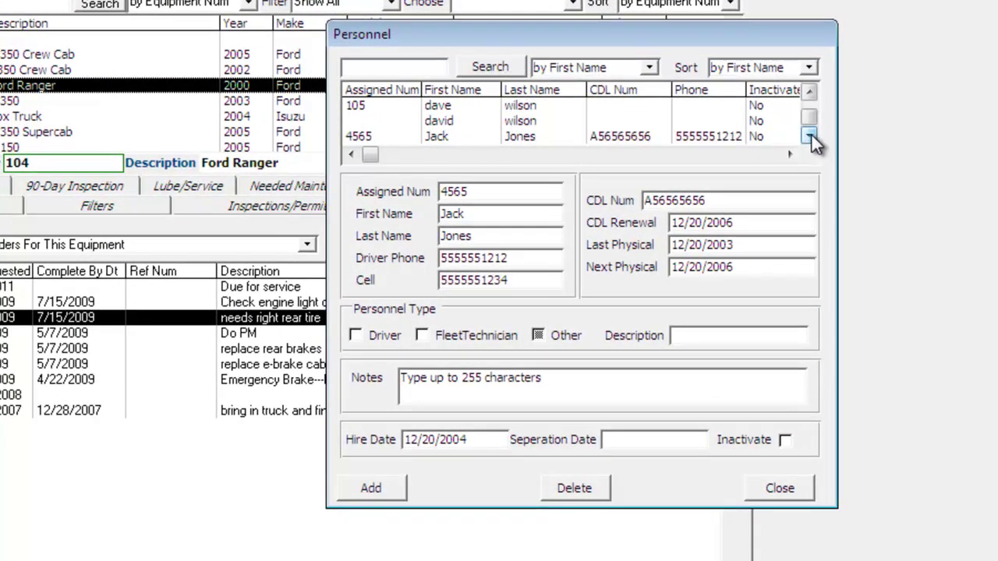
left_click(644, 135)
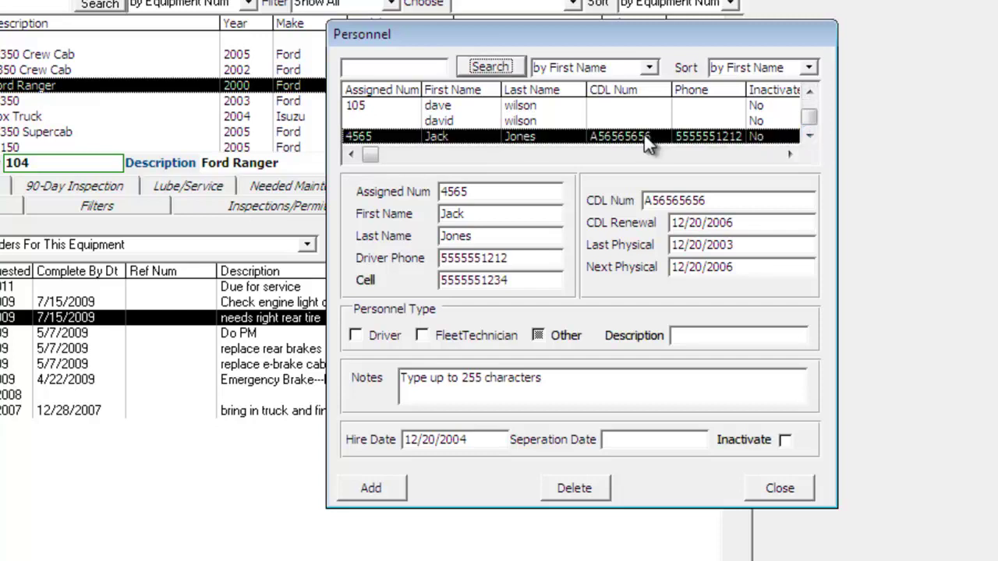
left_click(421, 335)
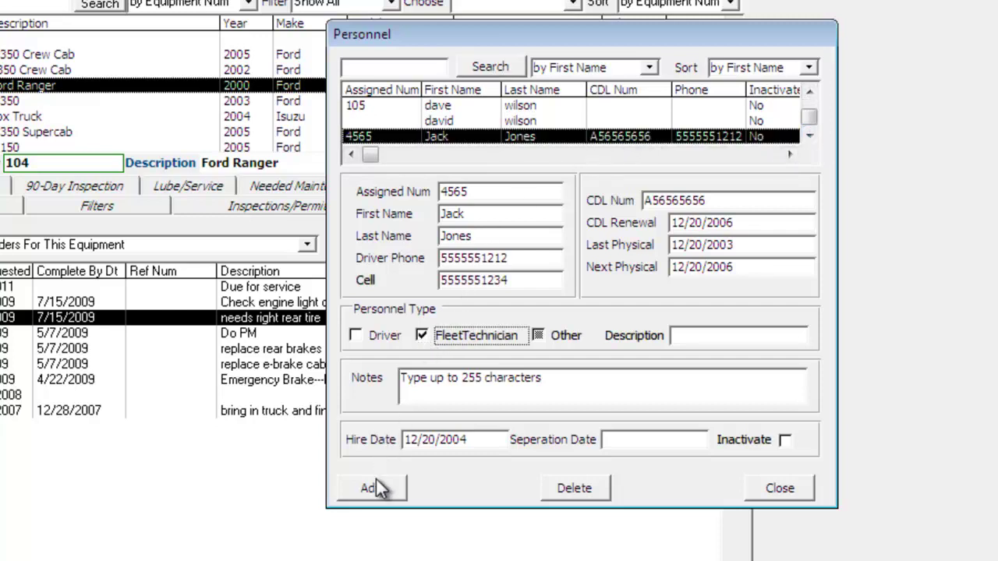
left_click(782, 488)
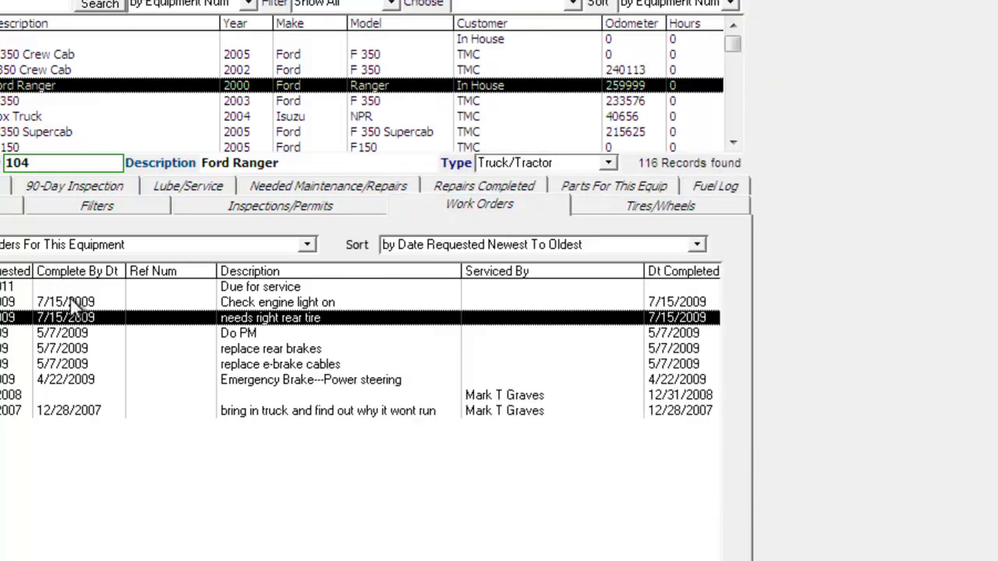
On work order 299, save an air leak labor entry by the technician, leaving units and cost blank
double_click(82, 319)
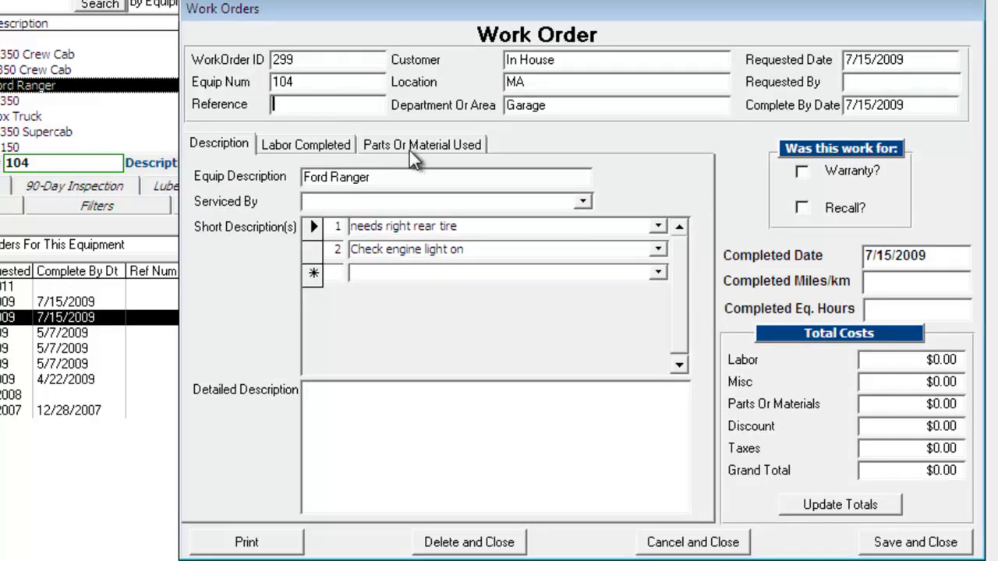
left_click(308, 147)
left_click(378, 439)
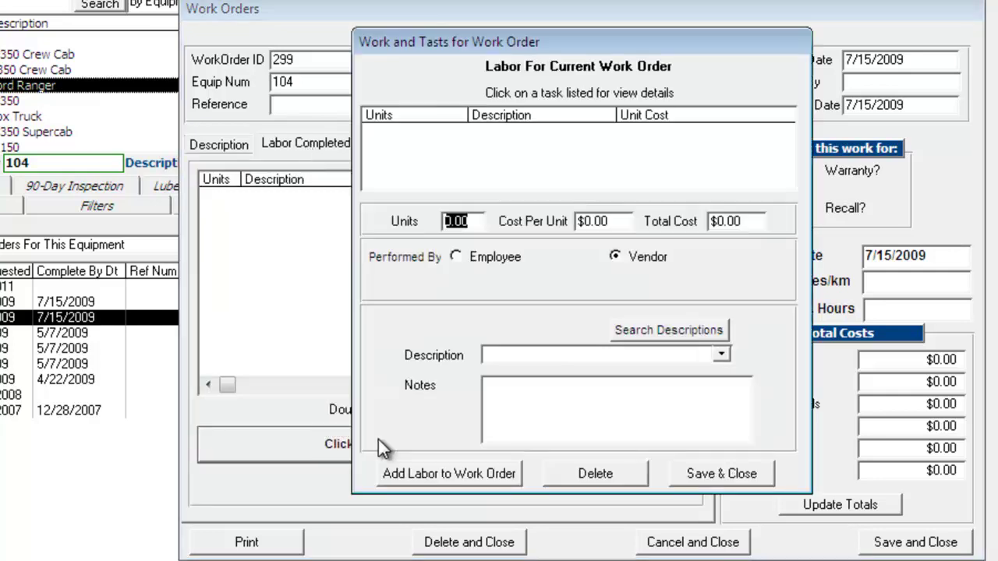
left_click(479, 254)
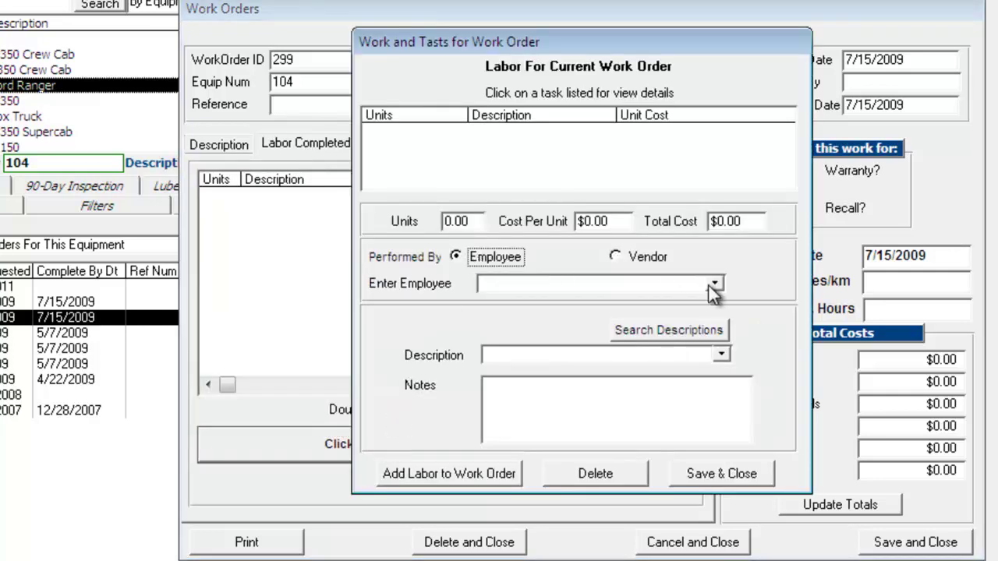
left_click(714, 284)
left_click(545, 300)
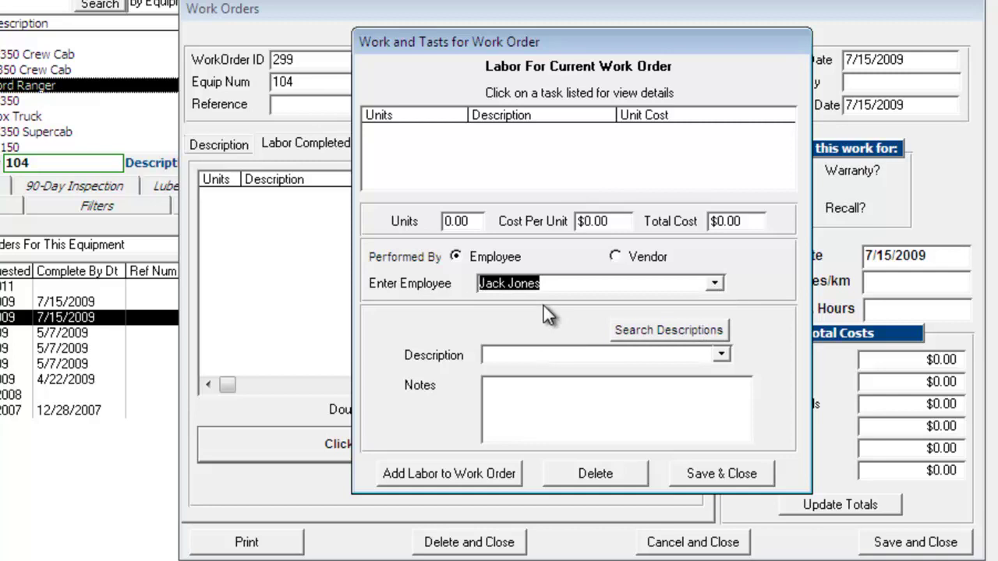
left_click(720, 355)
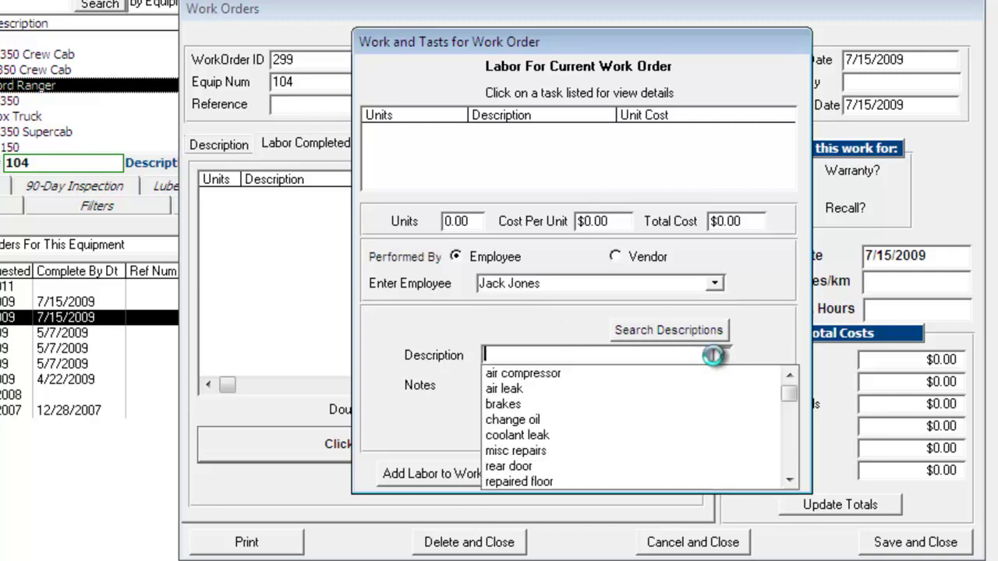
left_click(651, 388)
left_click(721, 475)
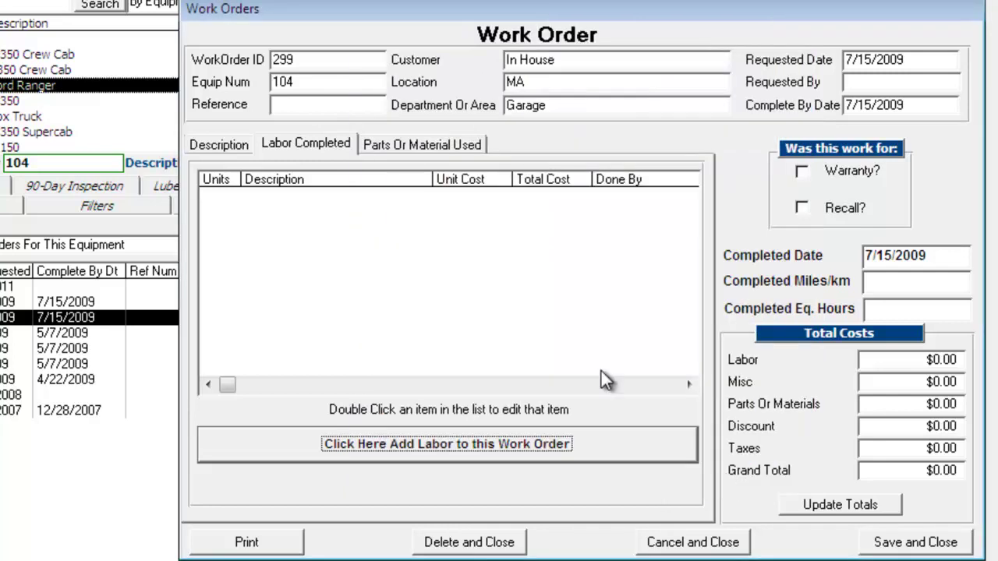
Start a new labor line on work order 299 performed by the technician
left_click(394, 444)
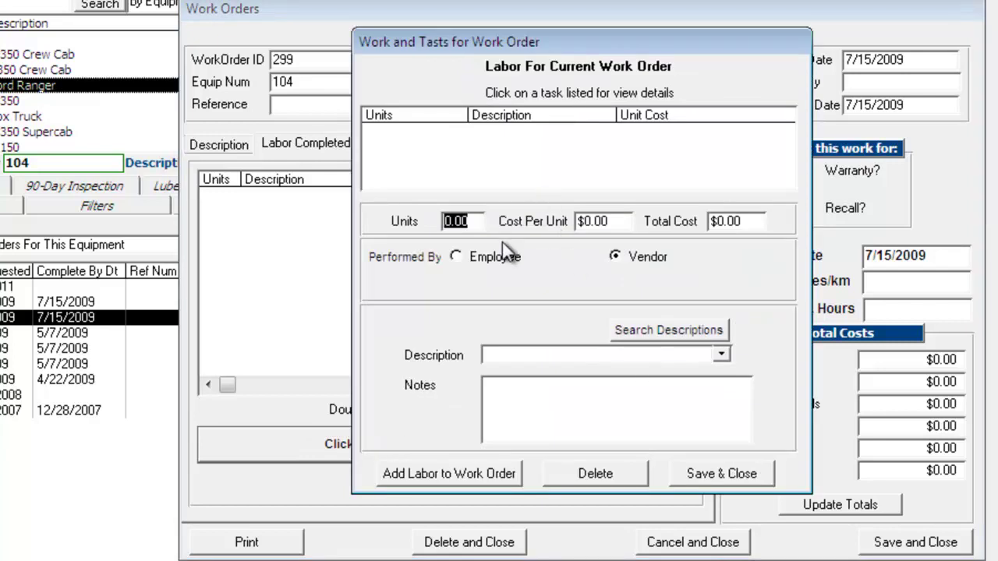
left_click(473, 259)
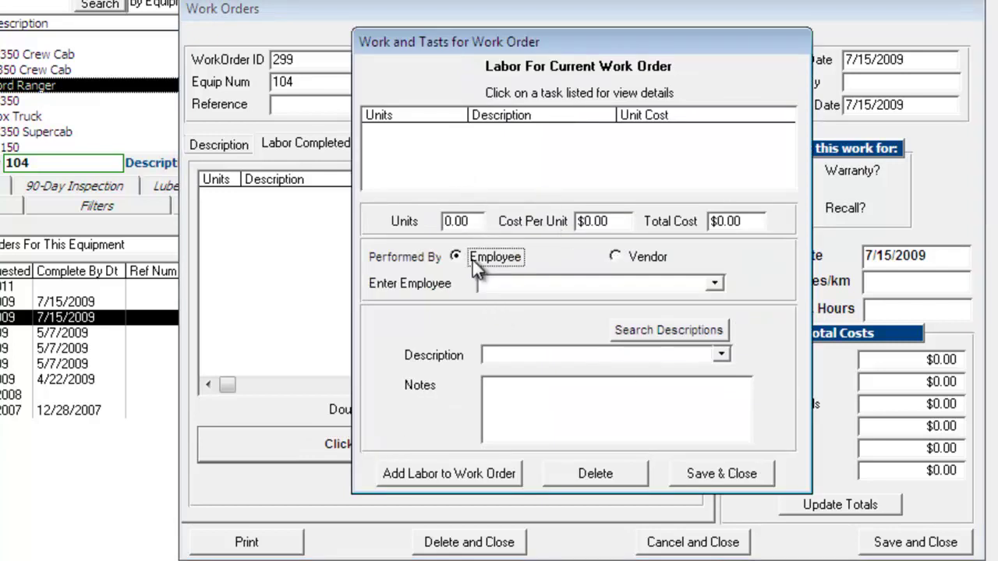
left_click(716, 285)
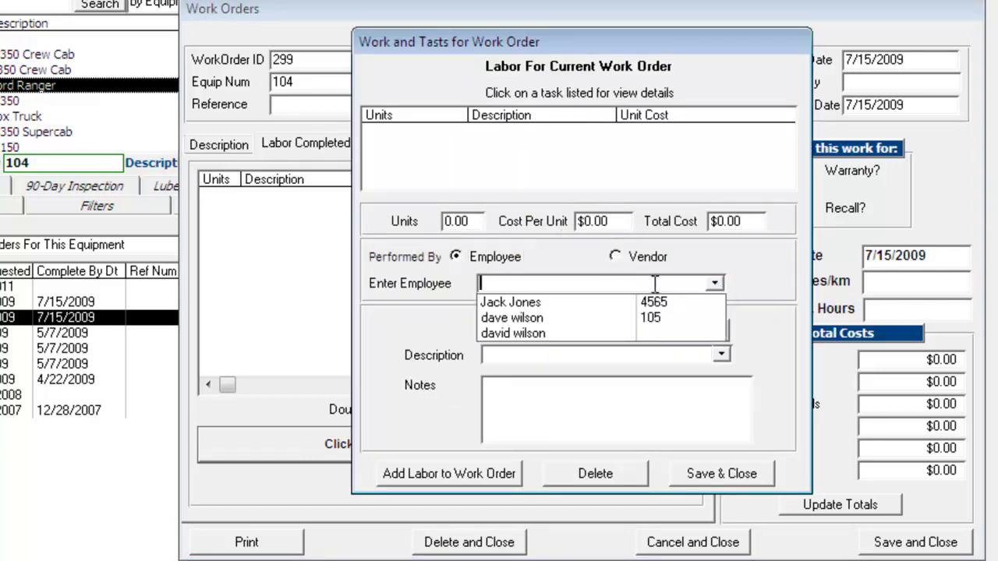
left_click(546, 301)
Enter 1.00 unit at $50.00 per unit, describe it as air leak, and save the line
left_click(471, 221)
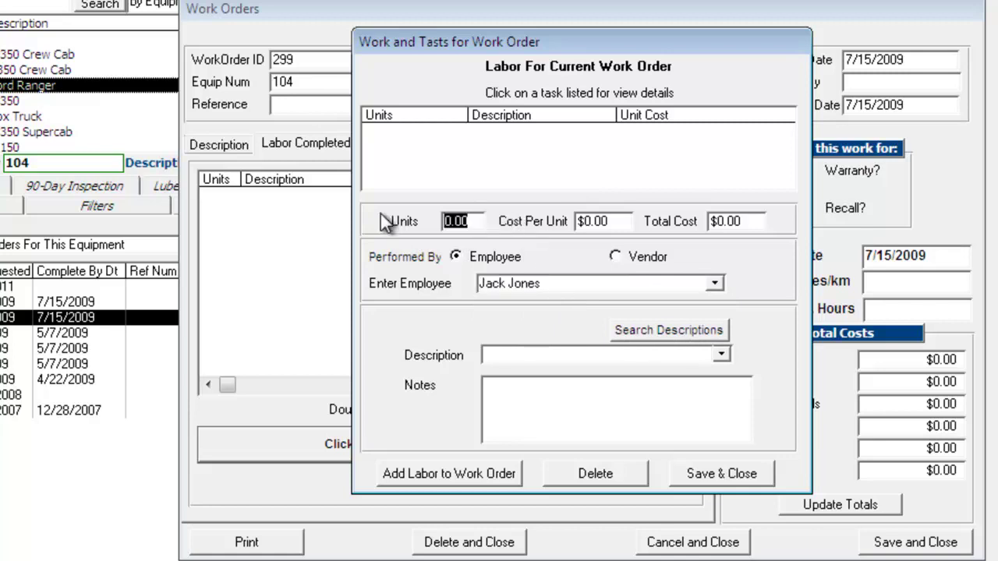
type("1.00")
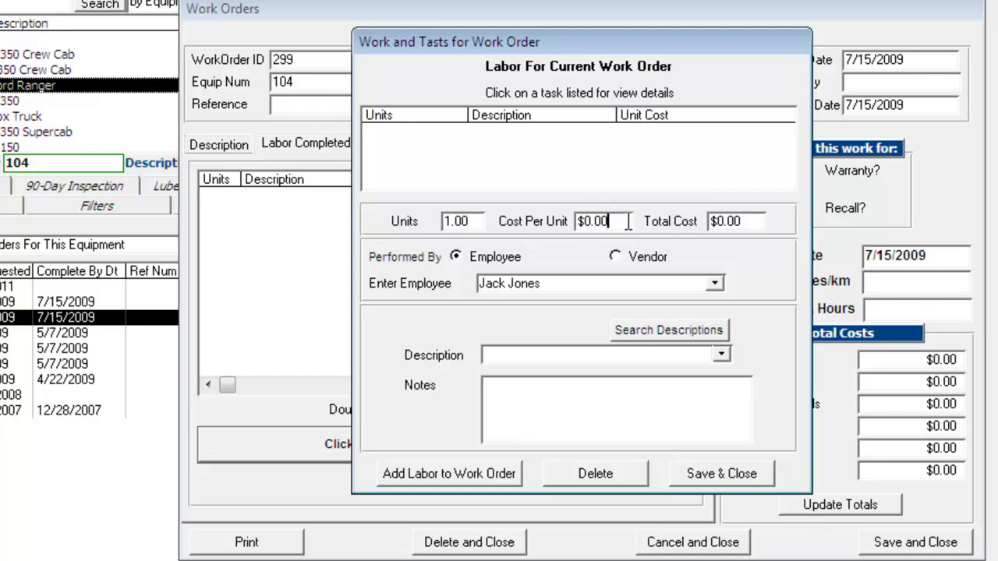
left_click_drag(624, 221, 586, 222)
type("50")
key("Tab")
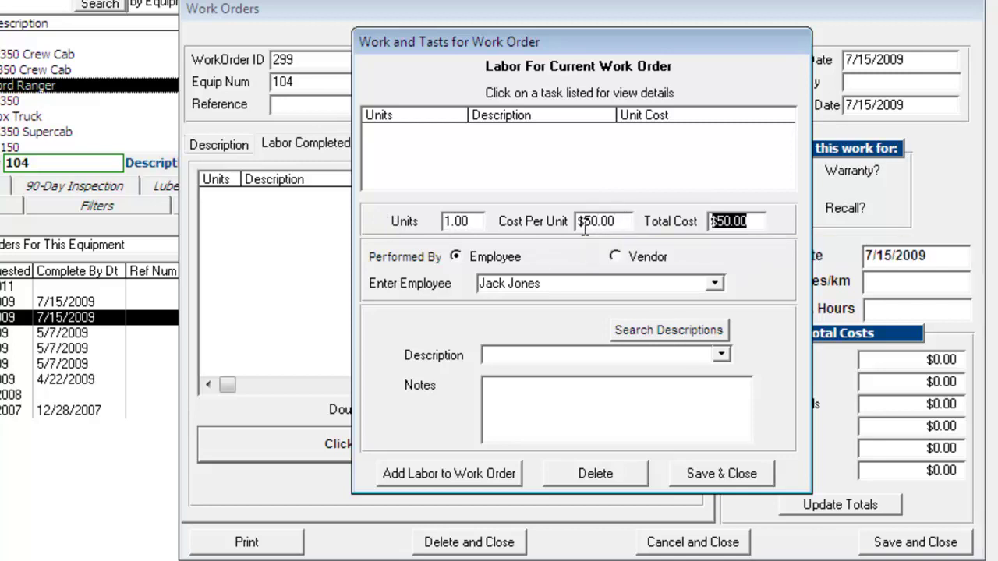
left_click(719, 355)
left_click(640, 392)
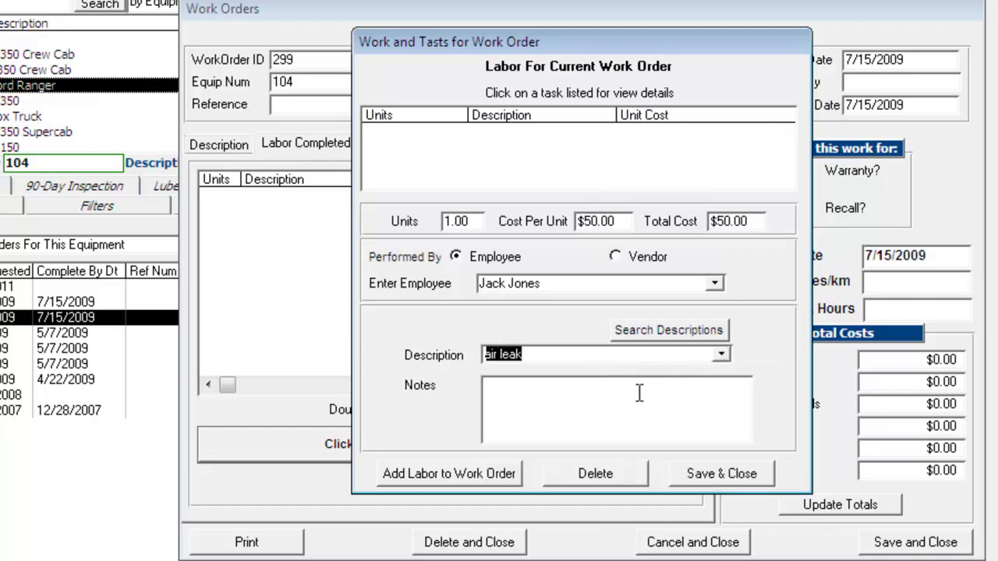
left_click(699, 474)
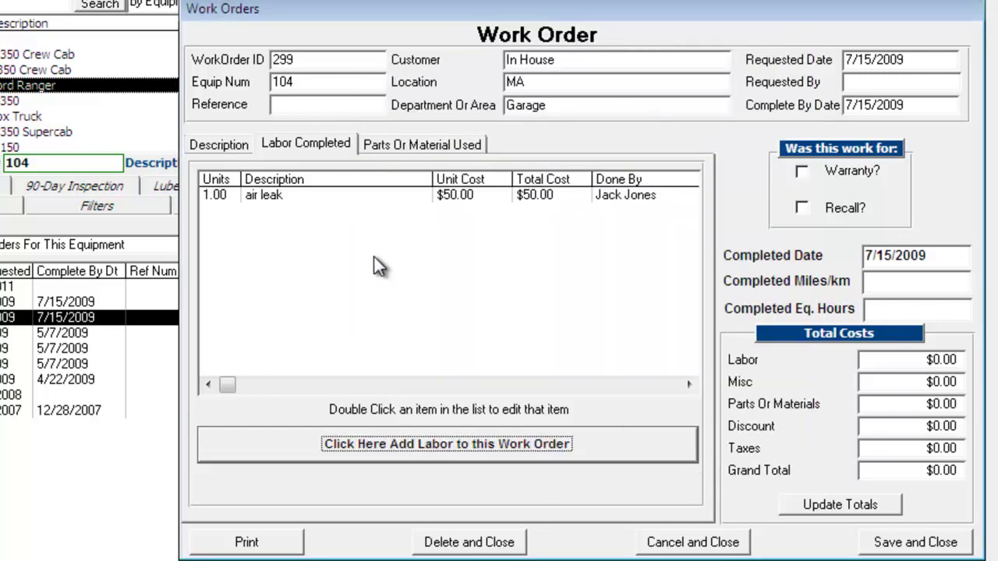
left_click(296, 196)
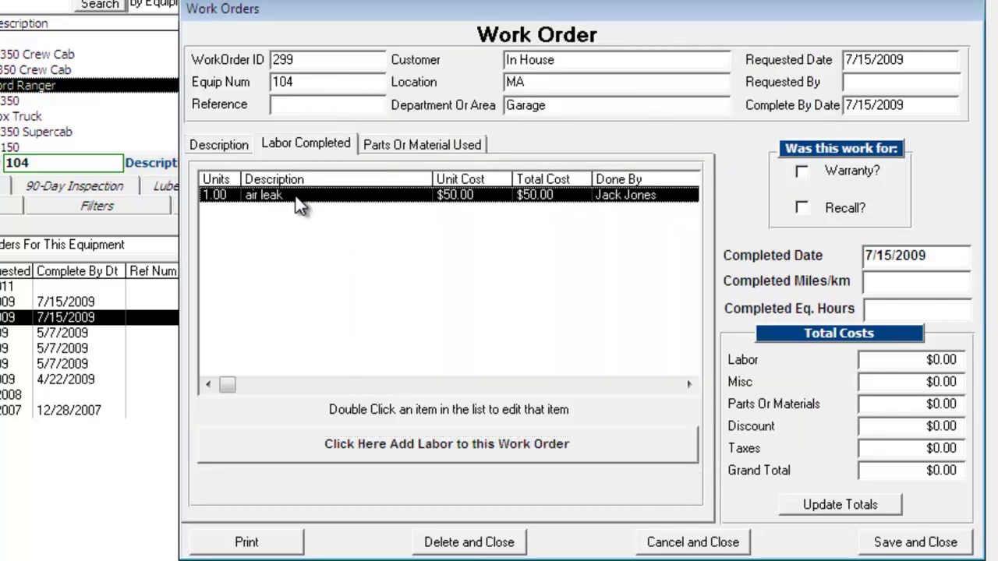
left_click_drag(425, 10, 345, 7)
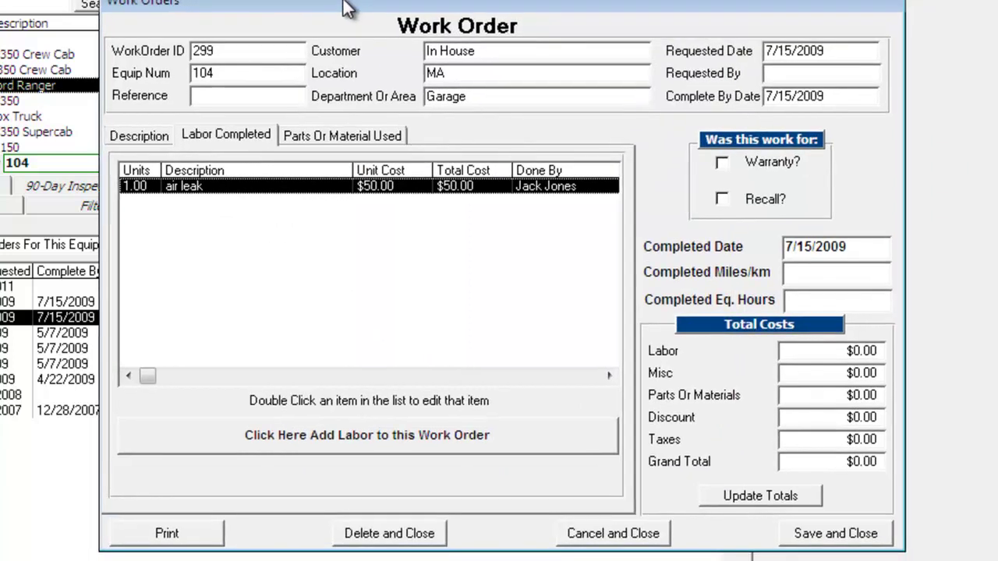